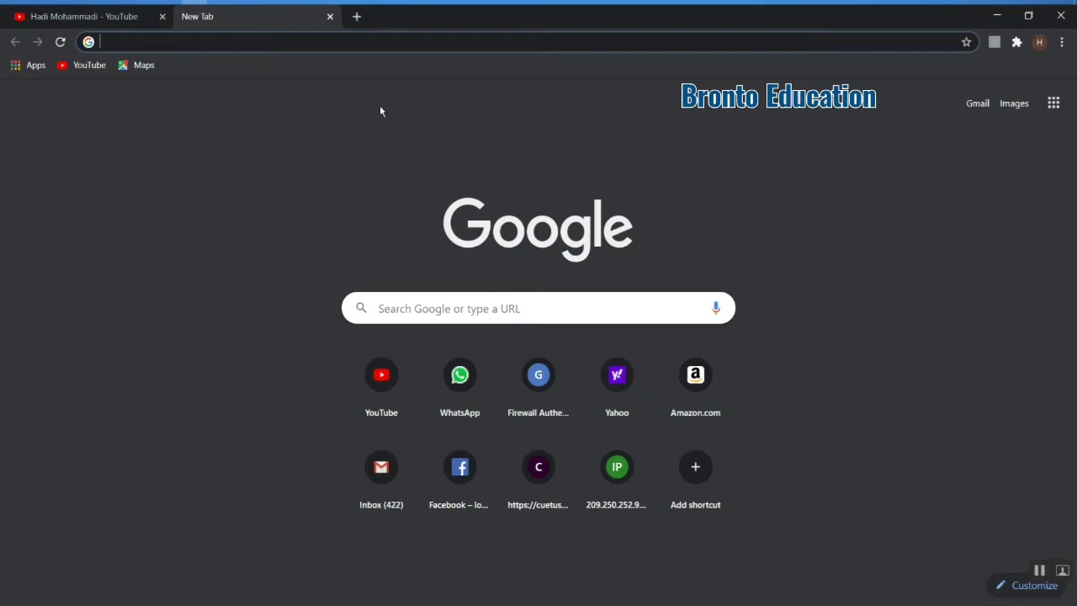
Step: Go to youtube.com in the new Chrome tab
left_click(254, 40)
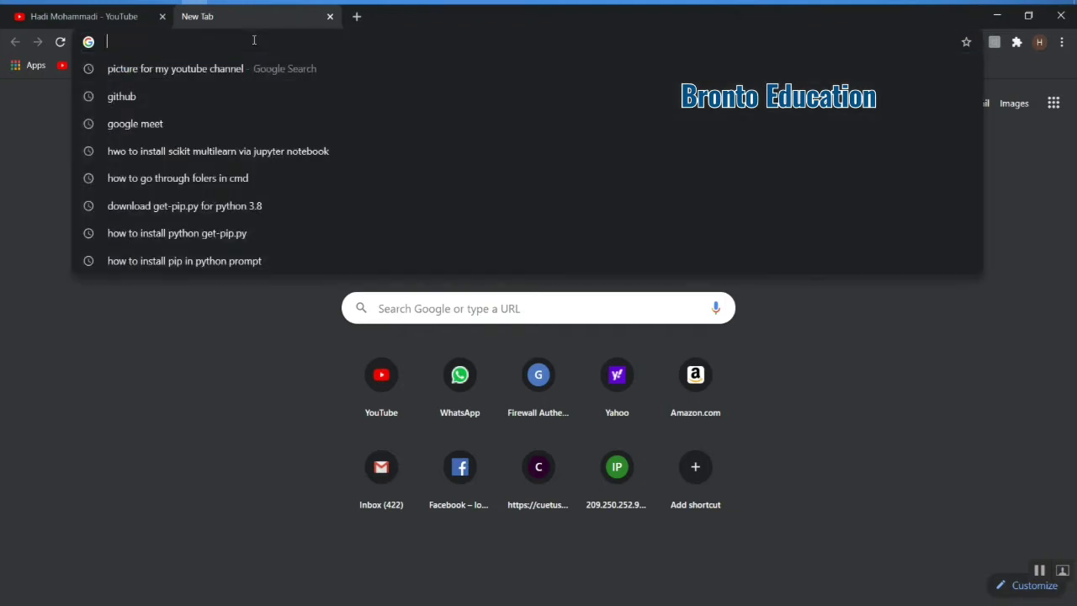
type("youtube")
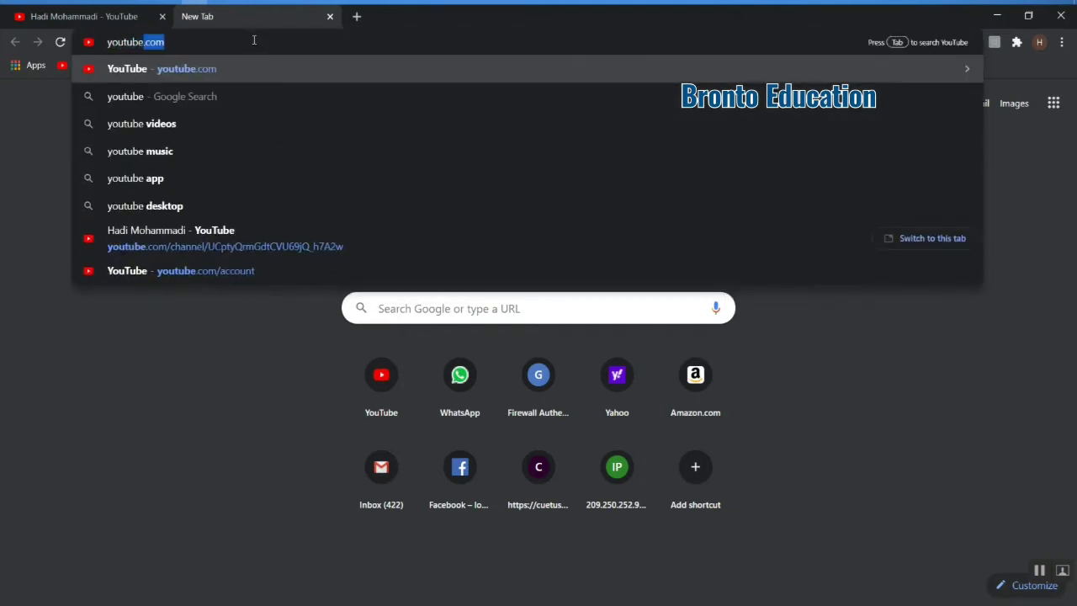
key("Return")
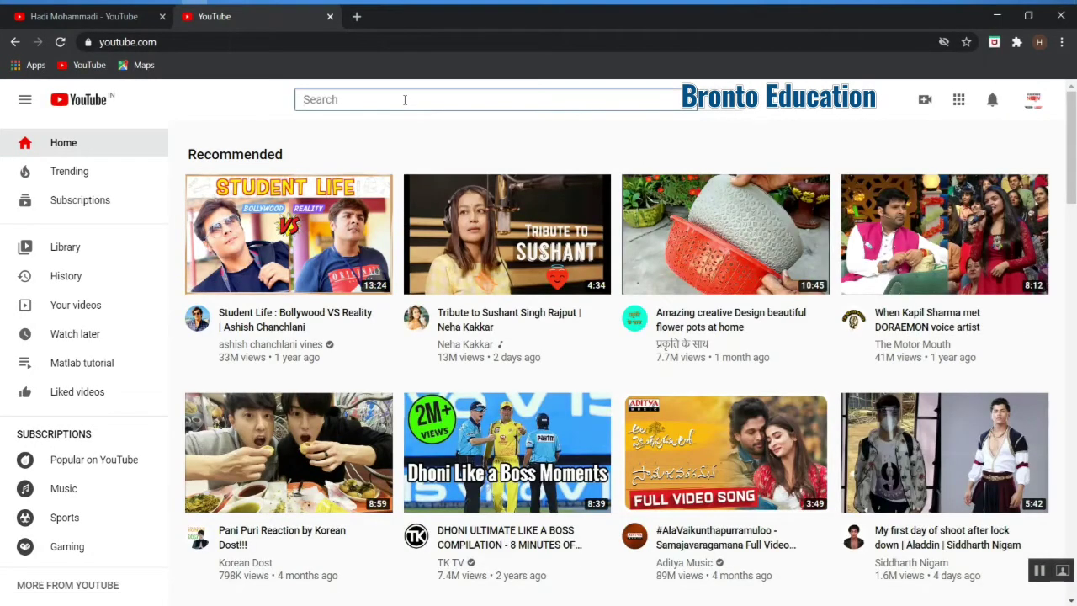
Step: Search YouTube for 'bronto education' and open the Fibonacci series without recursion video
type("bron")
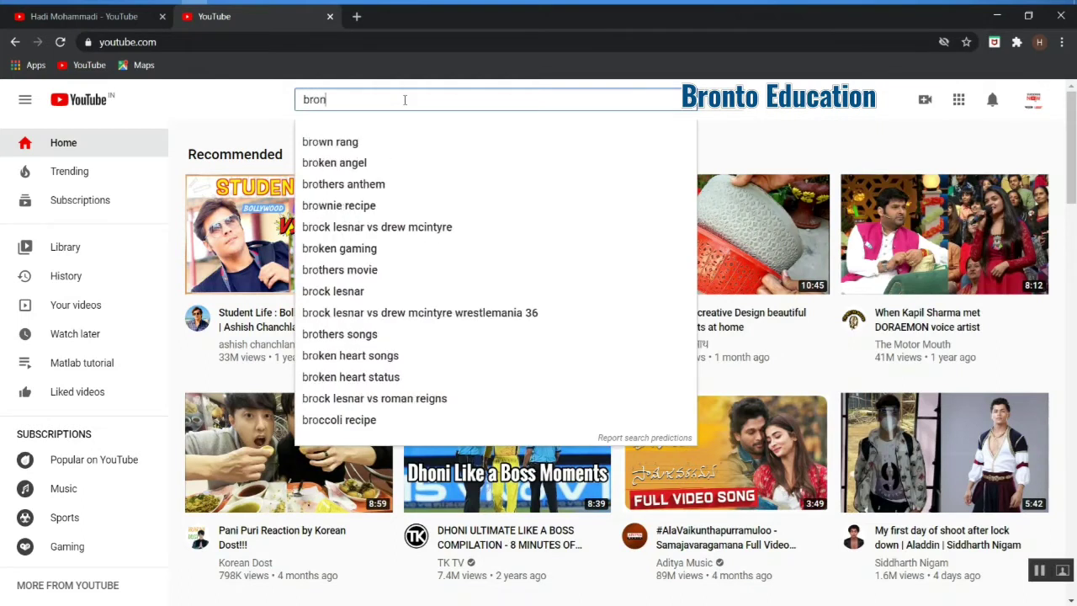
type("to education")
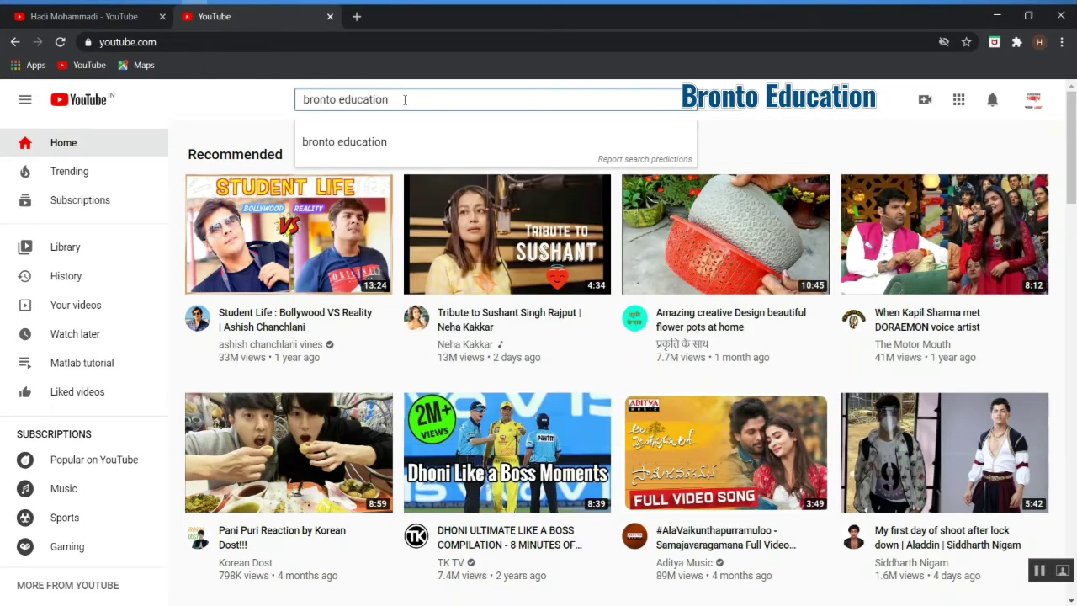
key("Return")
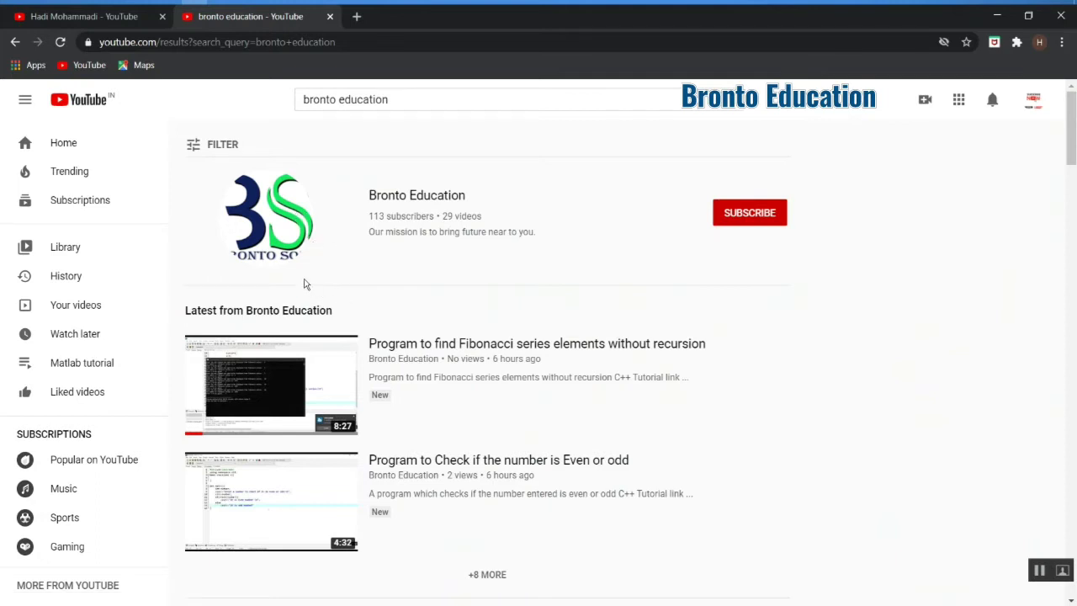
left_click(271, 399)
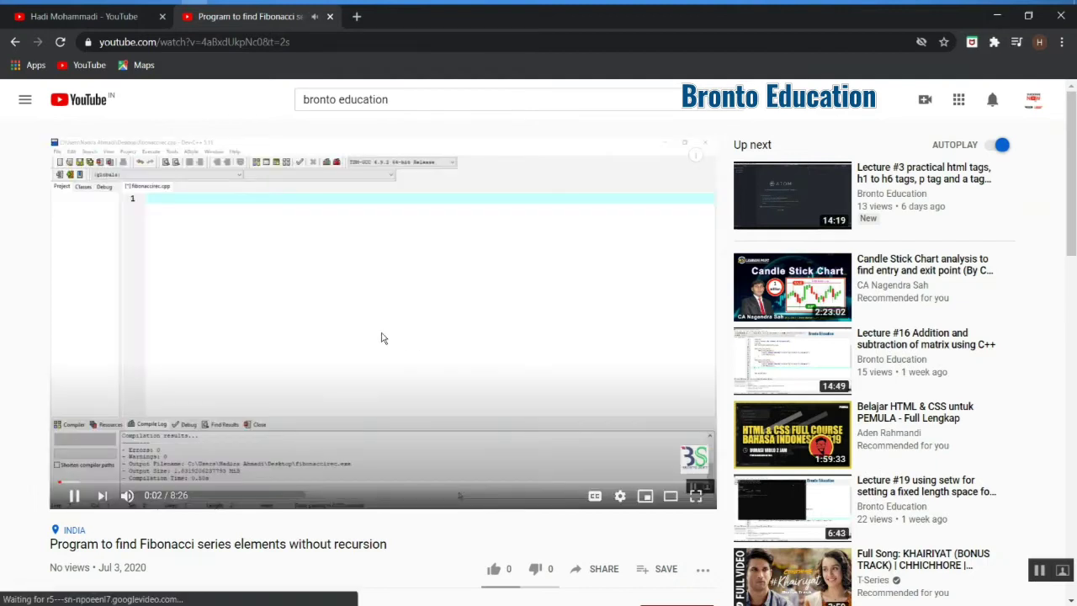
Step: Pause the Fibonacci video and skip to 8:12 so its end screen shows
left_click(379, 331)
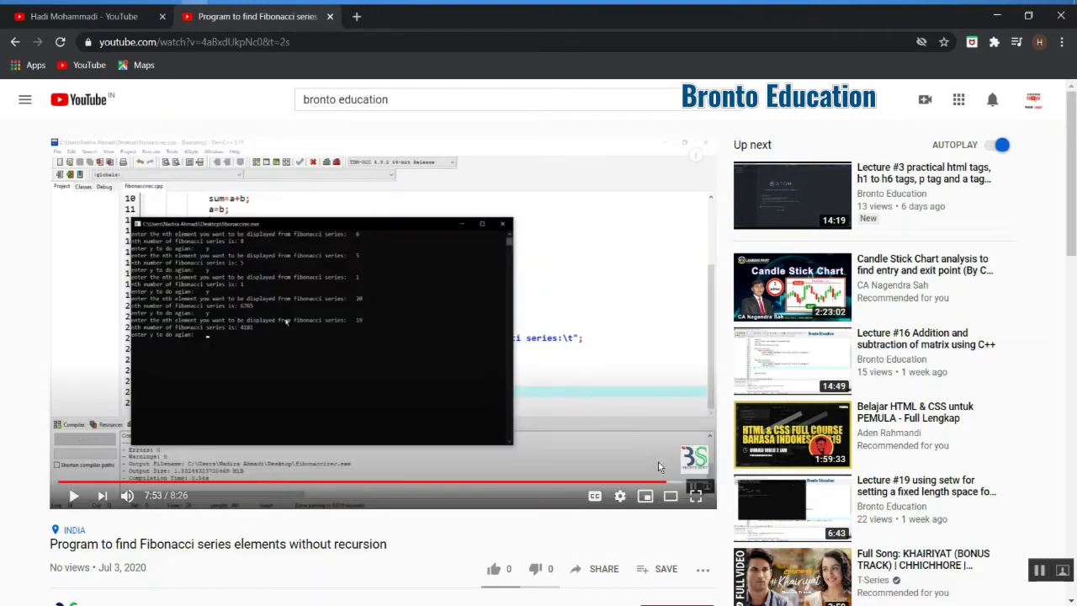
left_click(678, 486)
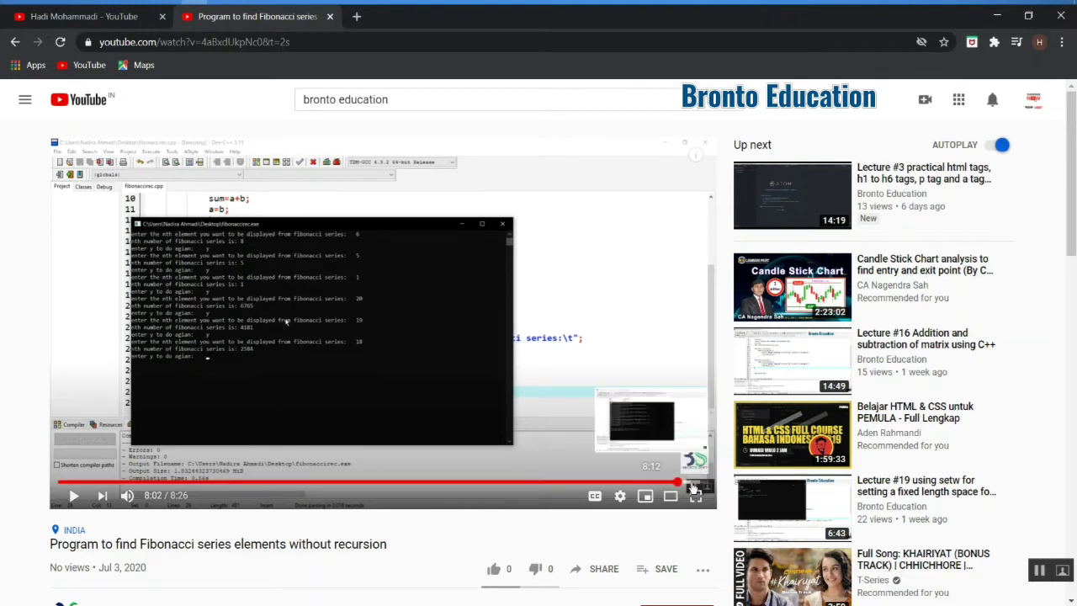
left_click(691, 483)
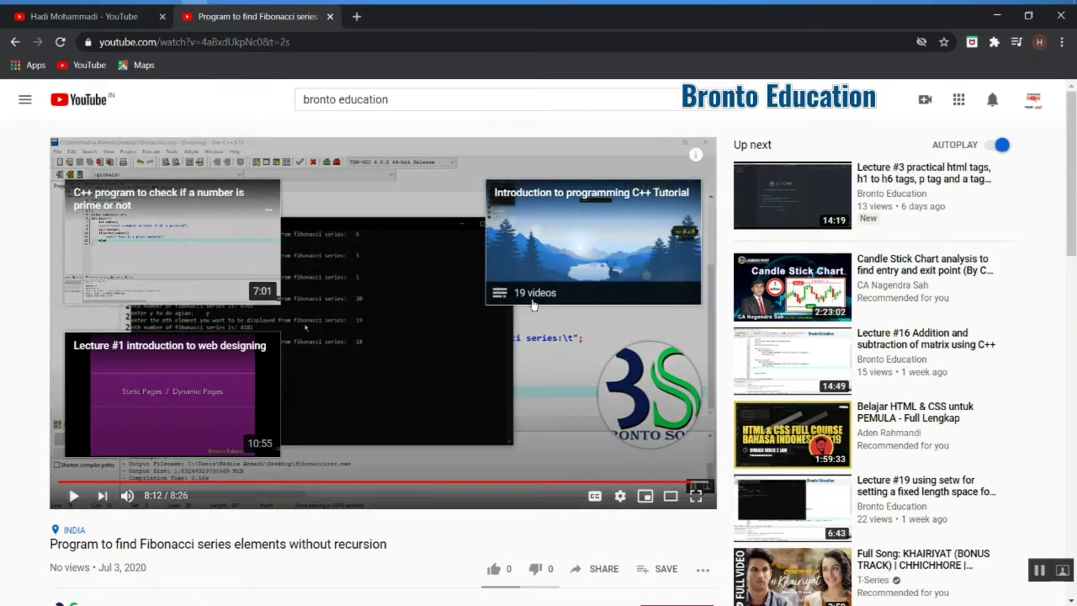
Step: On the Episode #5 tab, pause and skip the MATLAB video to 11:00, then open the account menu
left_click(106, 17)
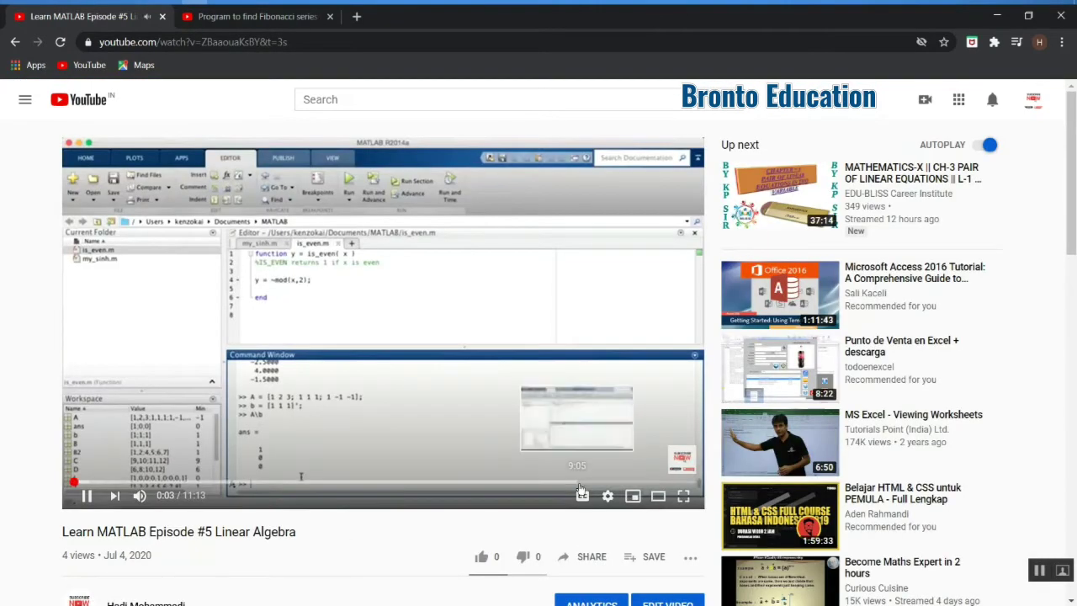
left_click(583, 485)
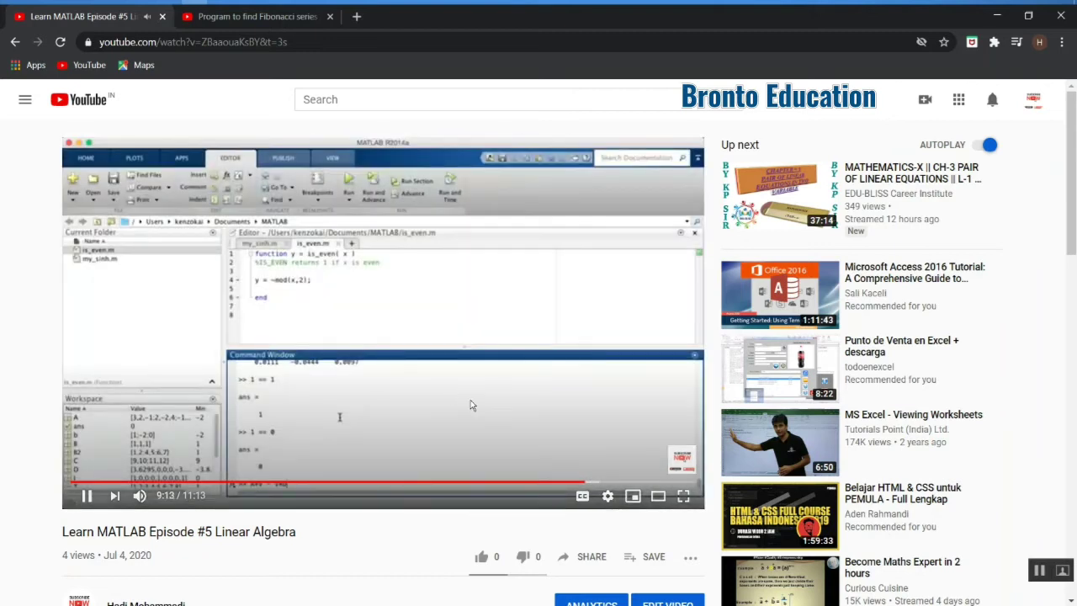
left_click(471, 405)
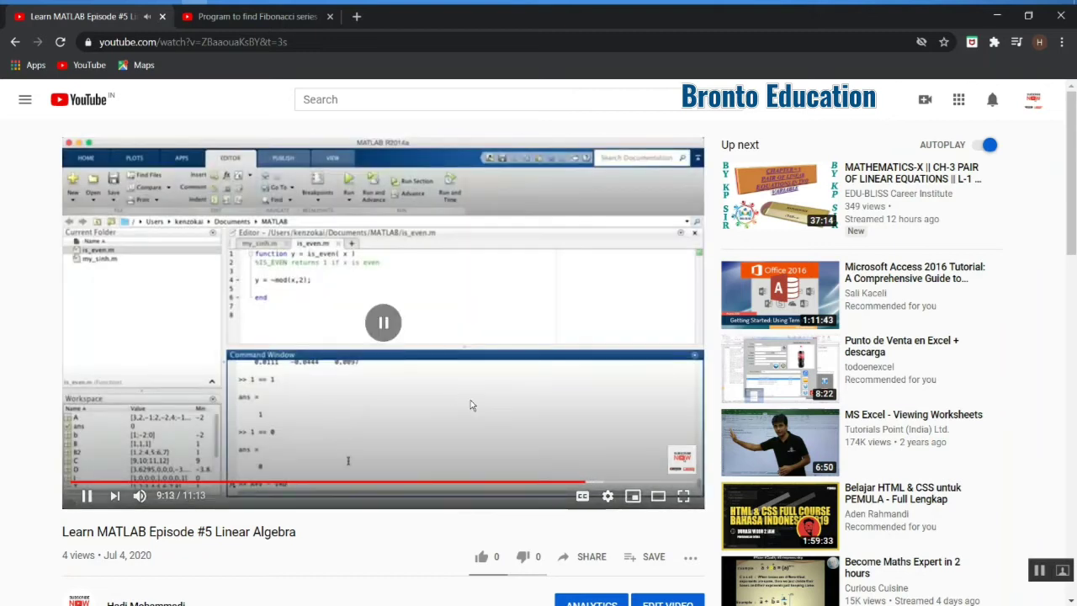
left_click(594, 486)
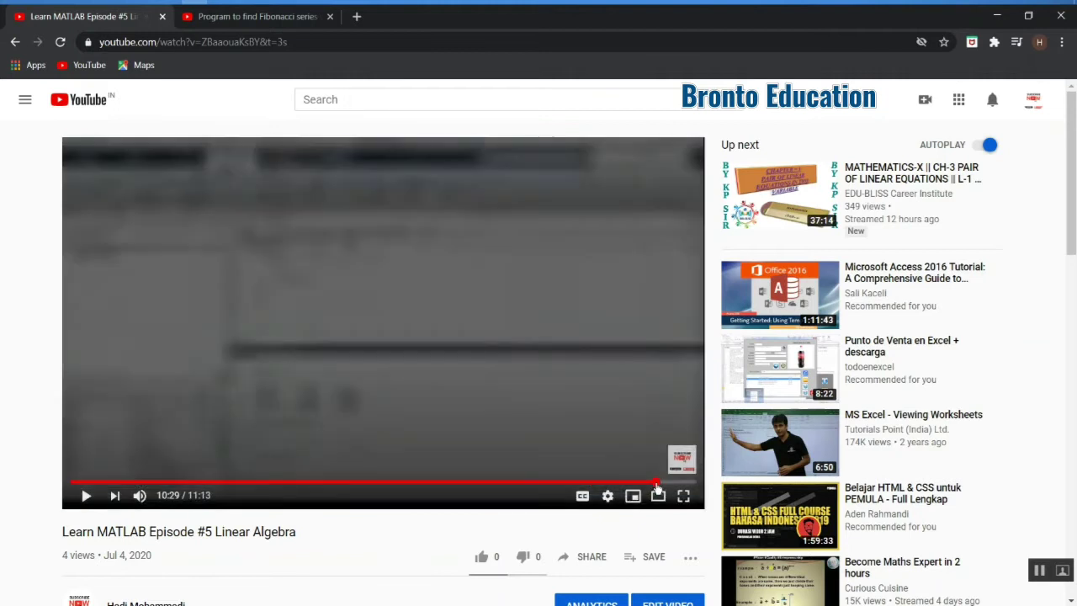
left_click(668, 485)
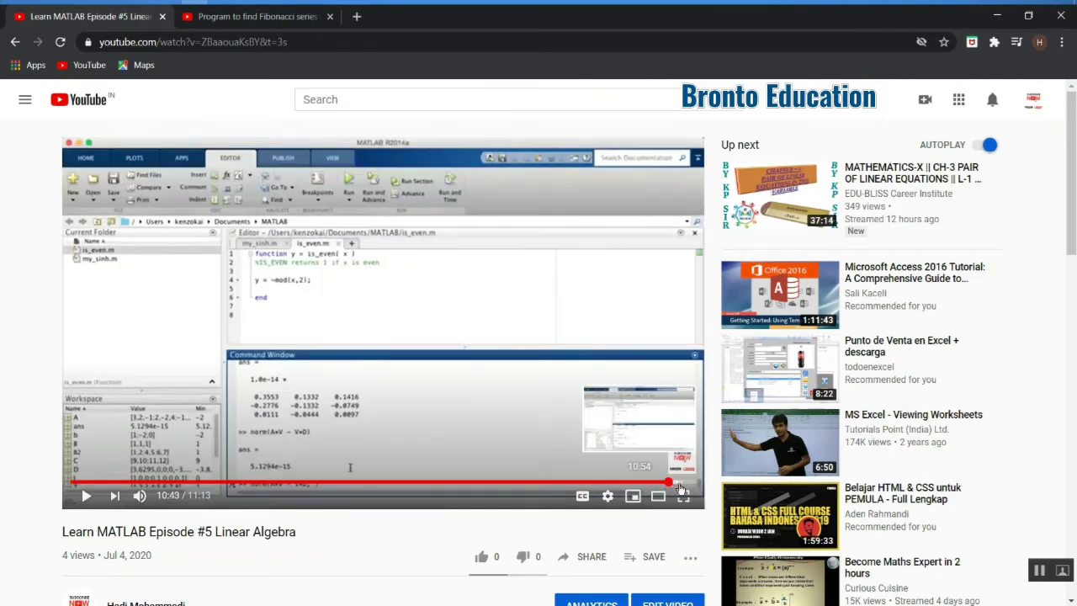
left_click(678, 485)
left_click(684, 486)
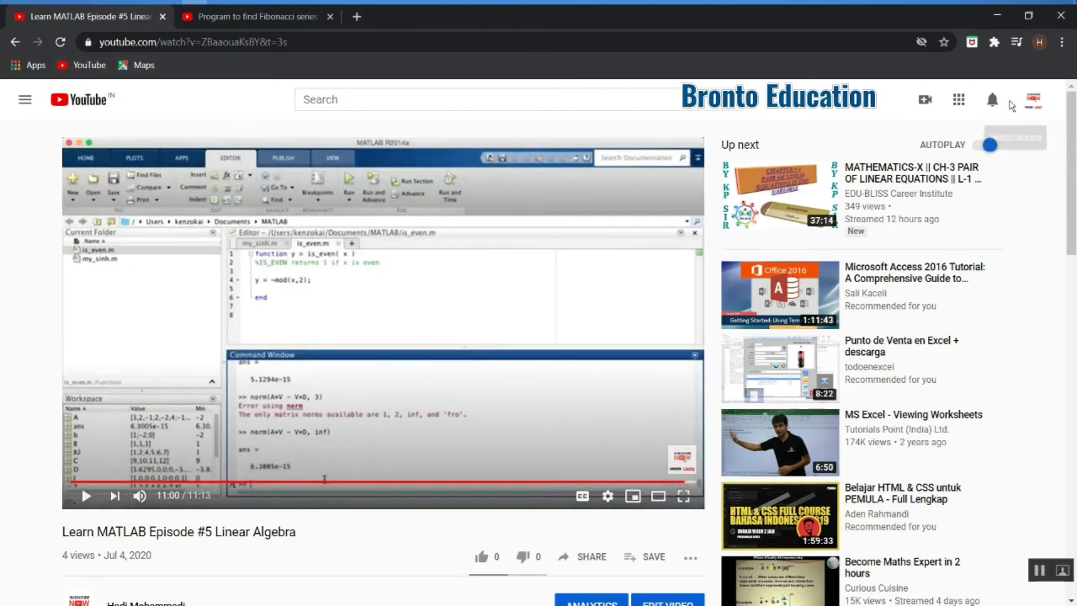
left_click(1032, 101)
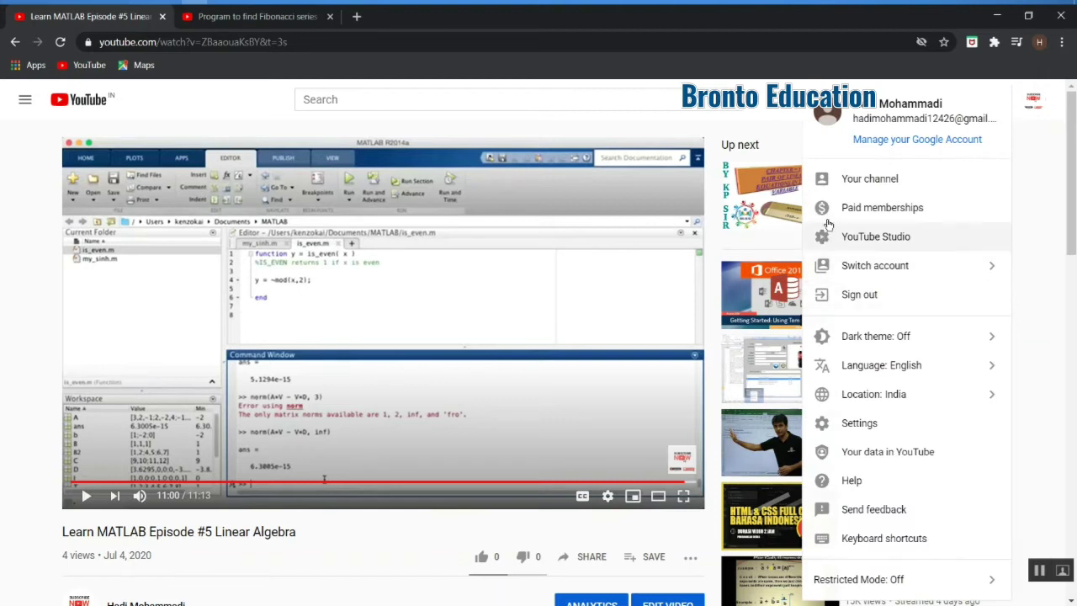
Step: Go from your channel to Video Manager and open Episode #5's details, scrolled to End screen
left_click(858, 186)
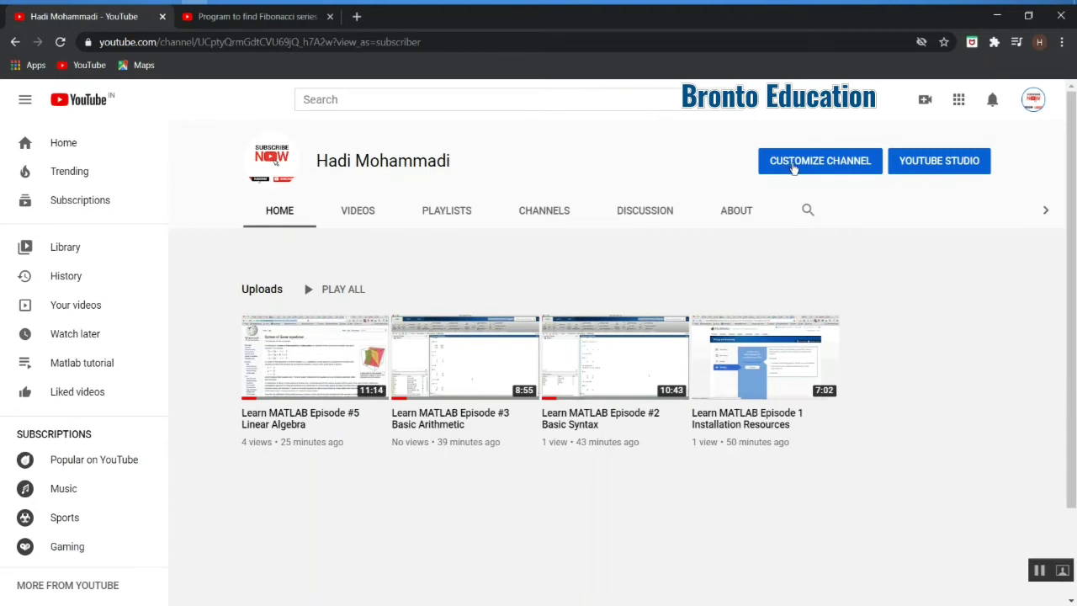
left_click(793, 167)
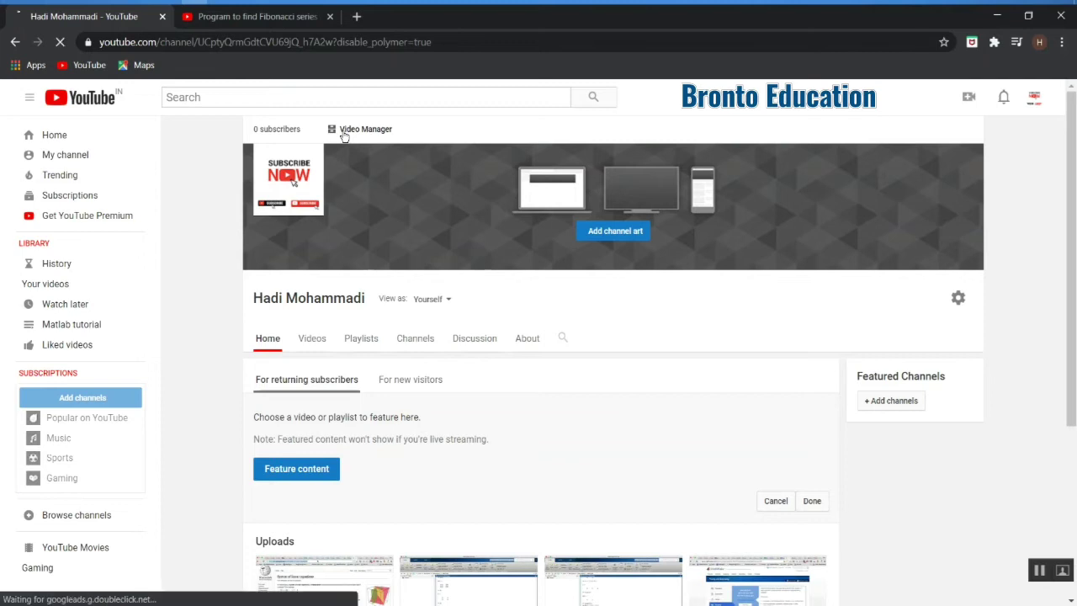
left_click(345, 132)
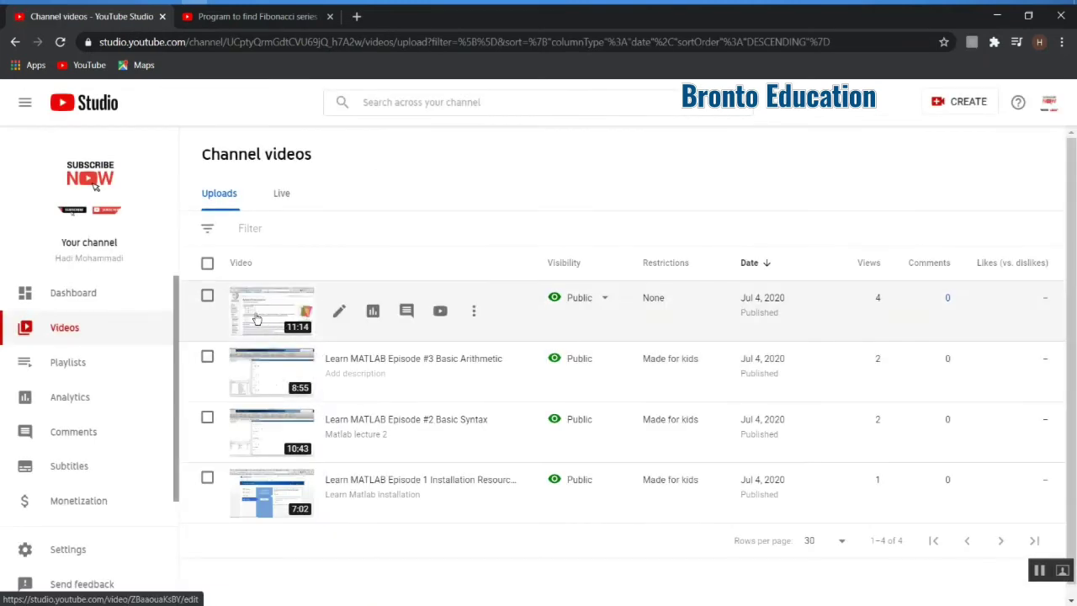
left_click(257, 317)
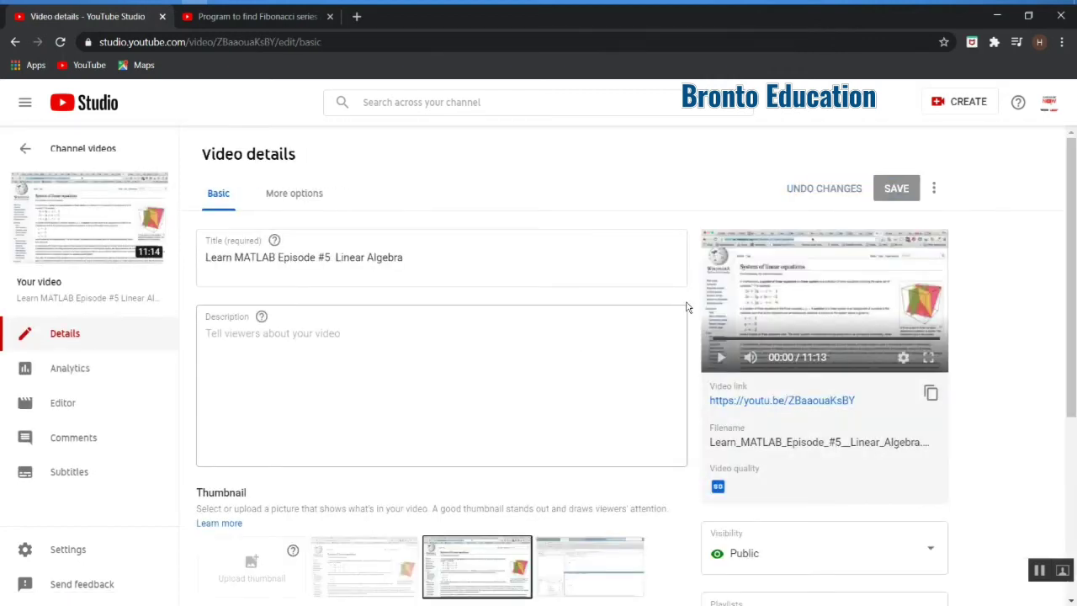
scroll(1074, 316, "down", 3)
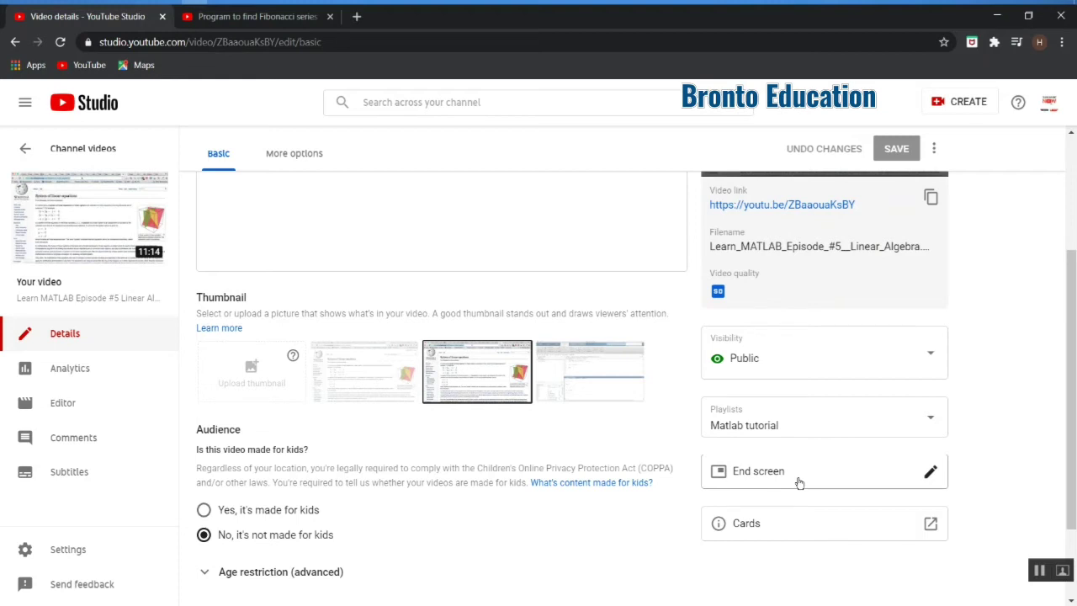
Step: Apply the one video plus subscribe layout, featuring Learn MATLAB Episode 1 Installation Resources
left_click(800, 482)
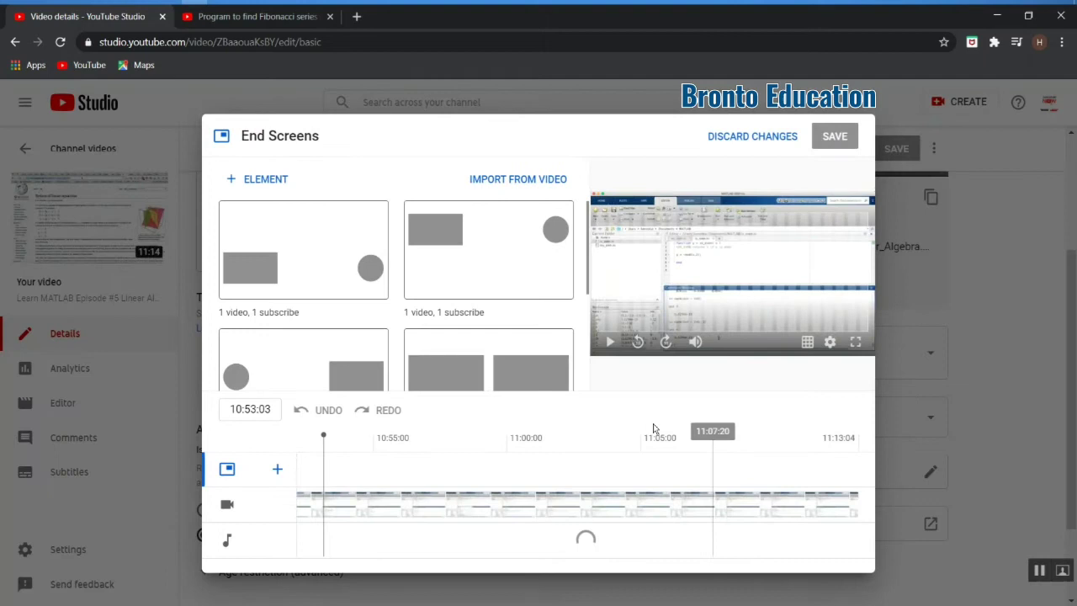
left_click(273, 272)
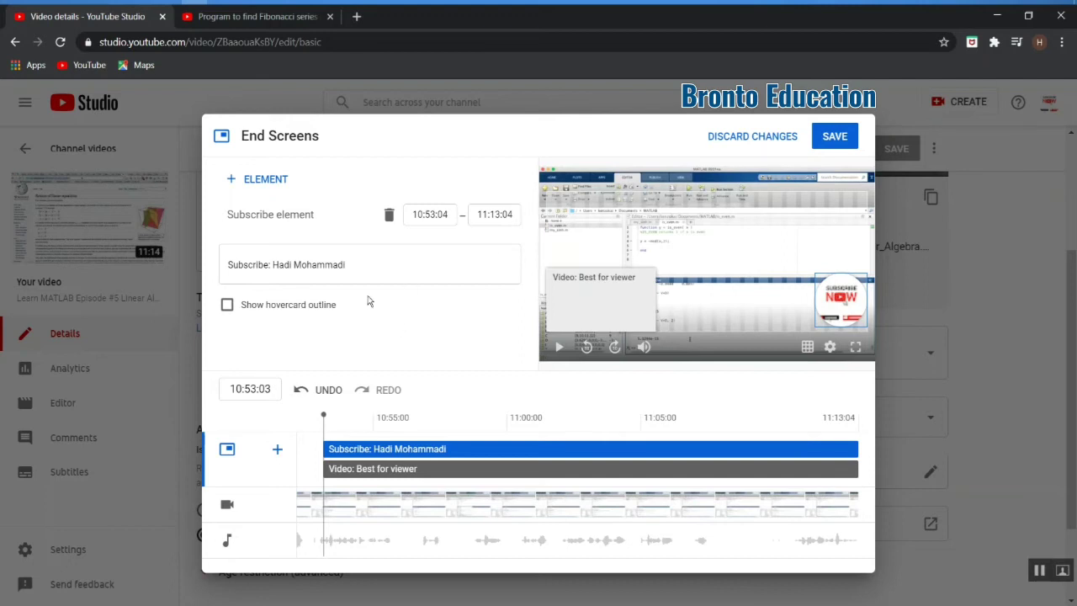
left_click(603, 298)
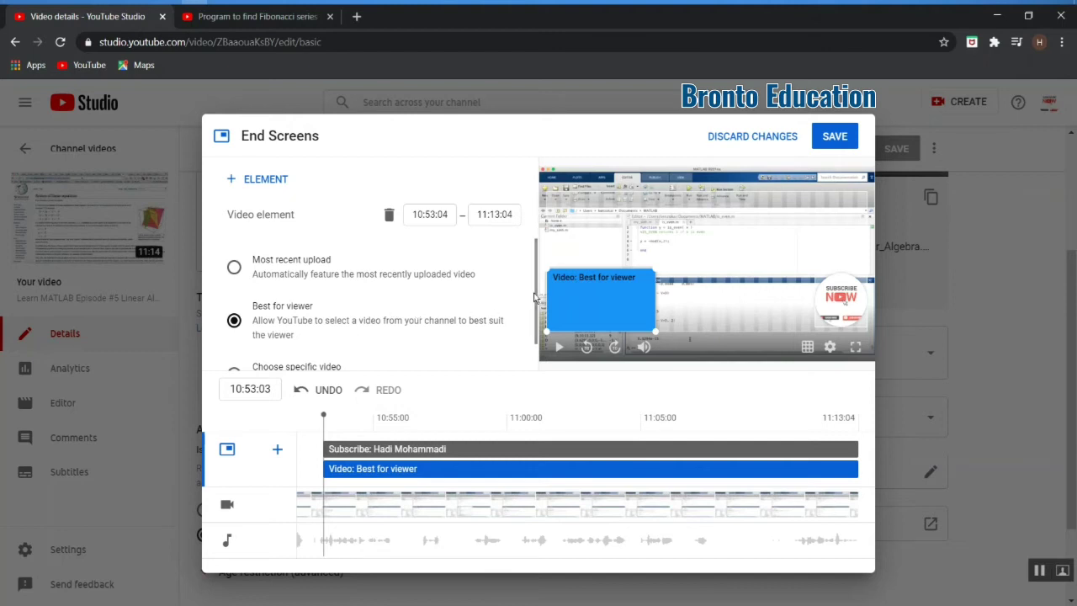
left_click_drag(535, 298, 536, 327)
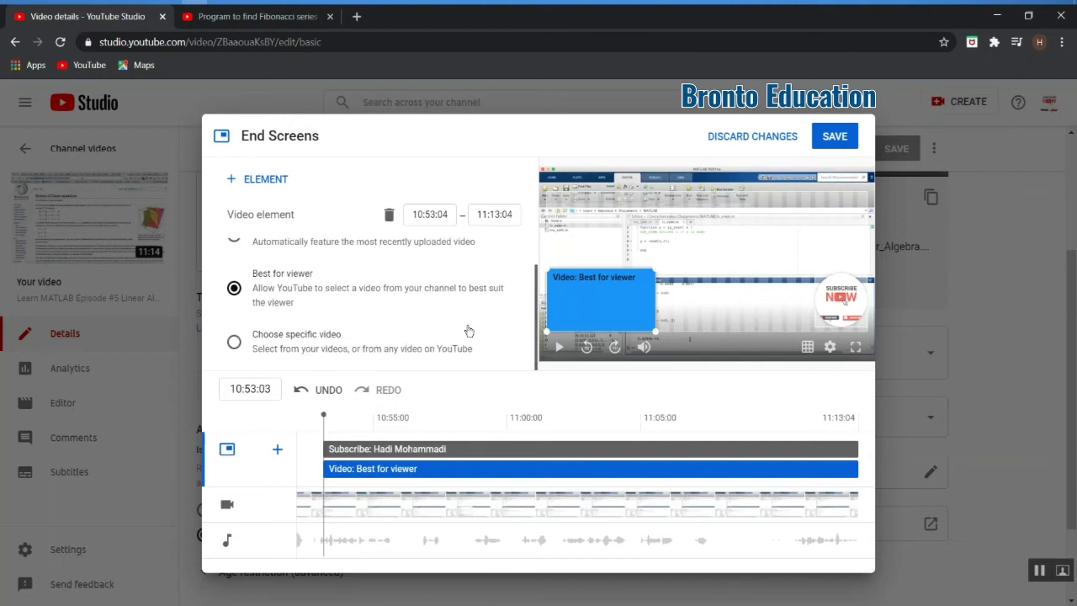
left_click(316, 347)
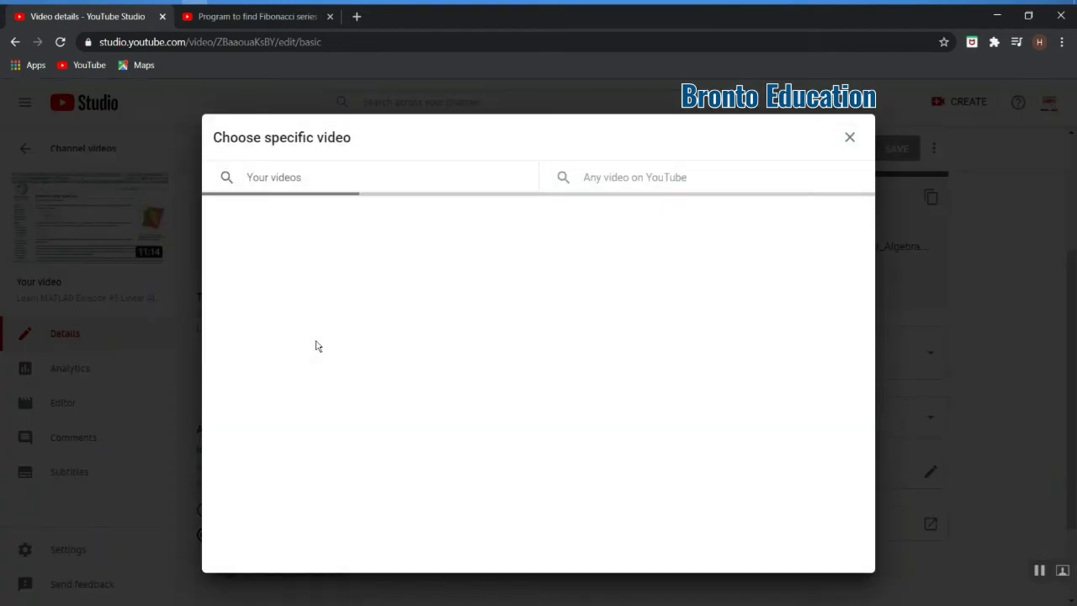
left_click(500, 280)
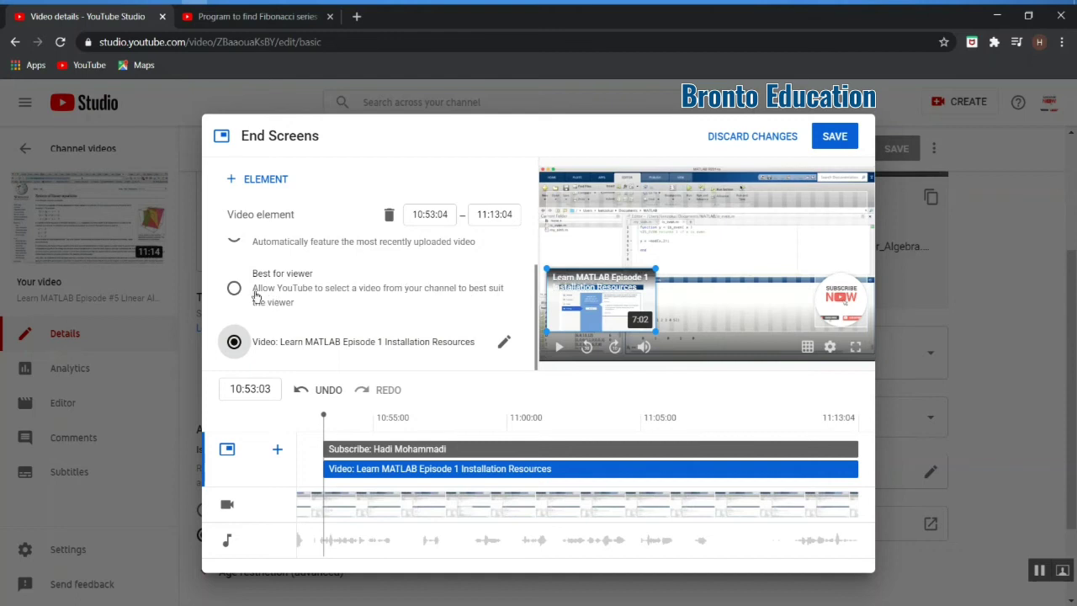
left_click(261, 180)
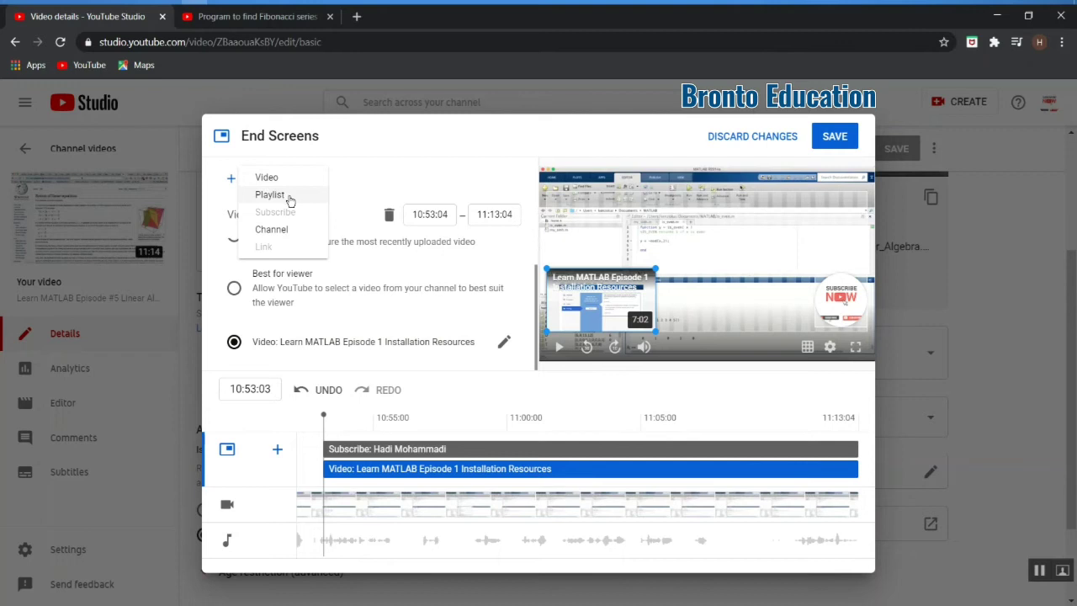
Step: Add a playlist element featuring the 7-video Matlab tutorial playlist
left_click(288, 195)
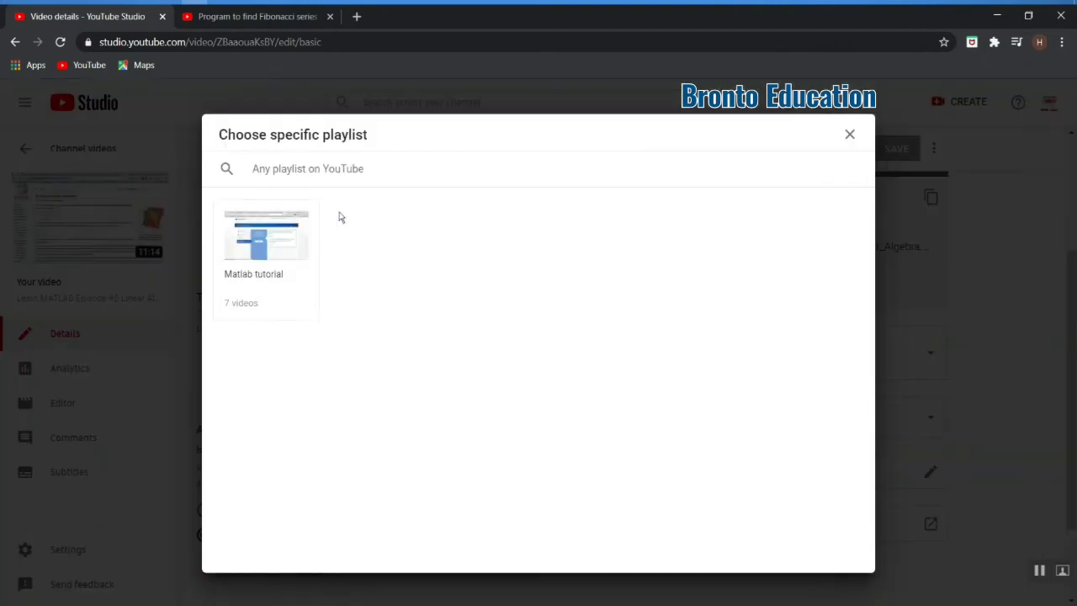
left_click(264, 261)
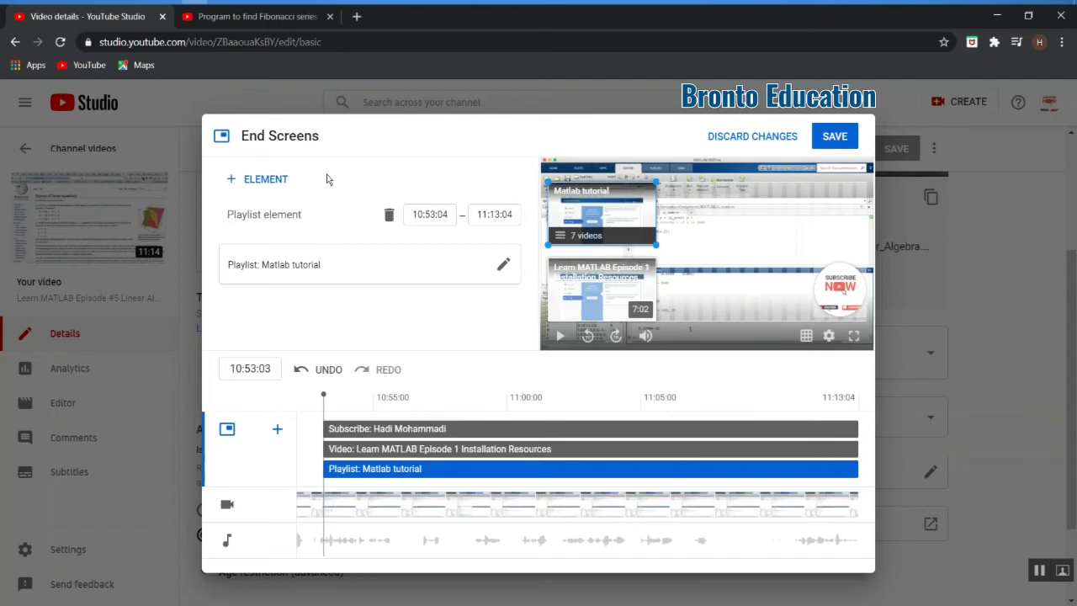
Step: Add a video element featuring Learn MATLAB Episode #2 Basic Syntax, then check the subscribe element
left_click(253, 181)
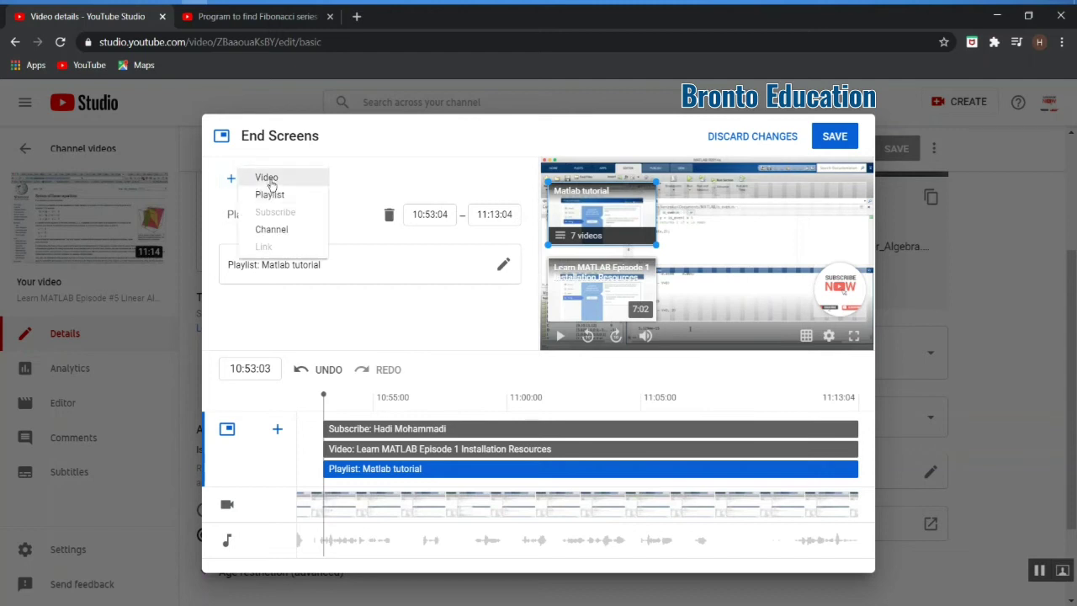
left_click(266, 178)
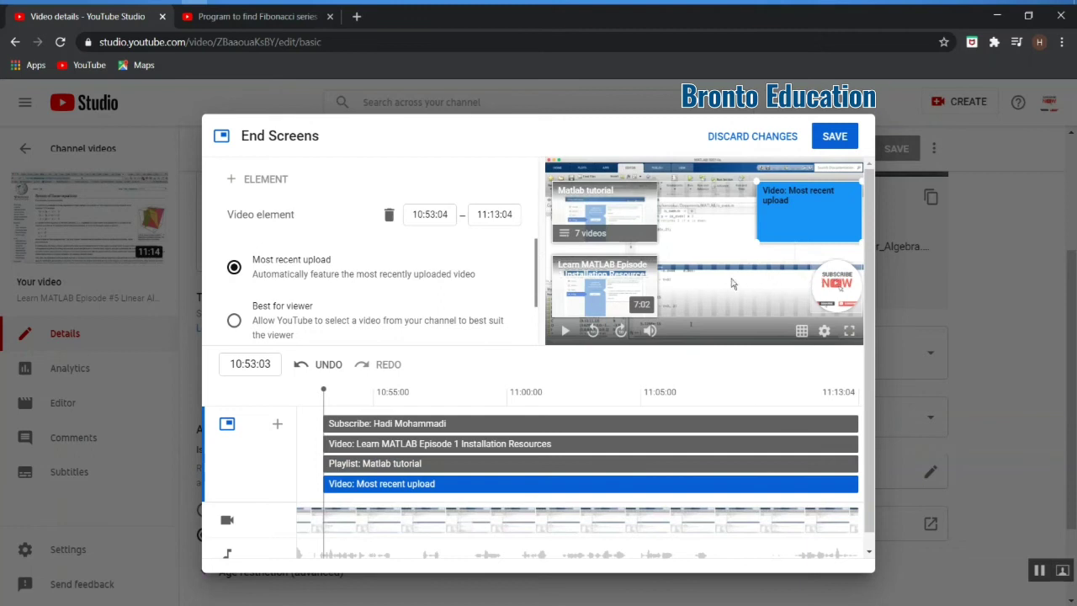
scroll(536, 267, "down", 1)
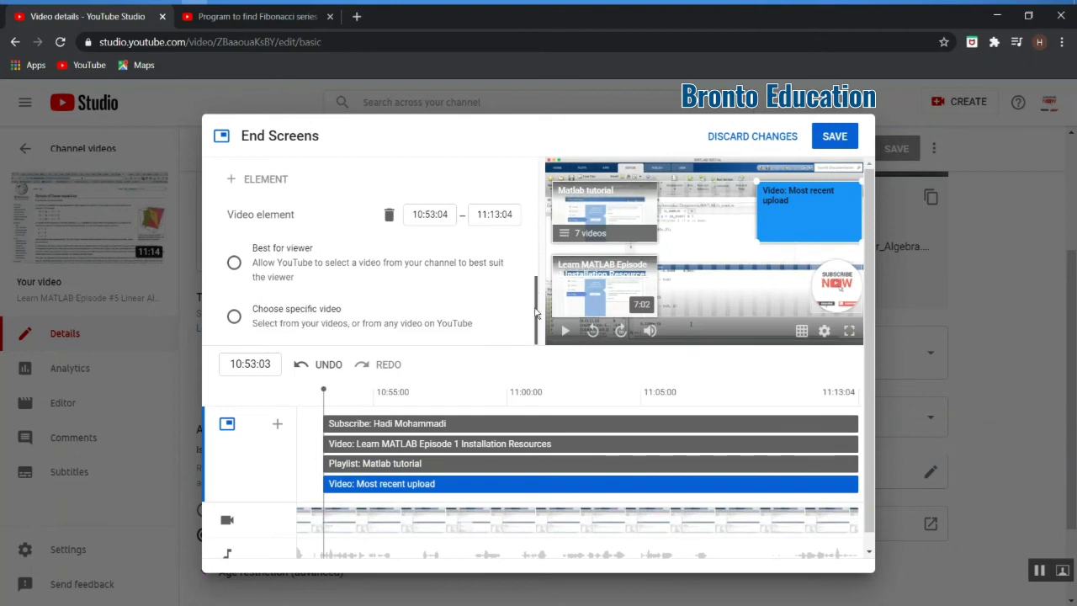
left_click(360, 320)
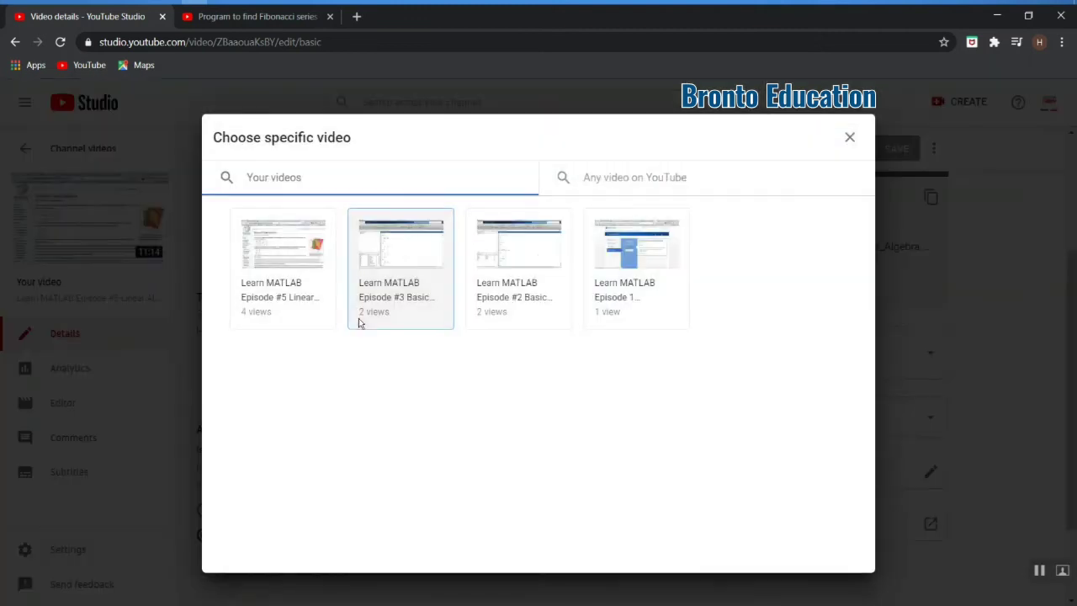
left_click(502, 301)
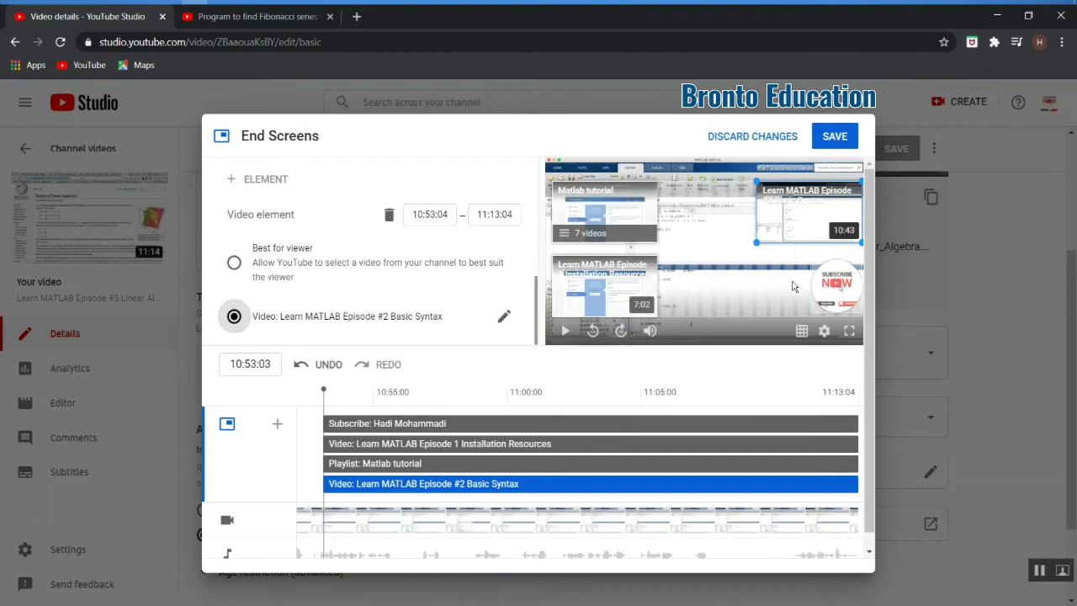
left_click(828, 280)
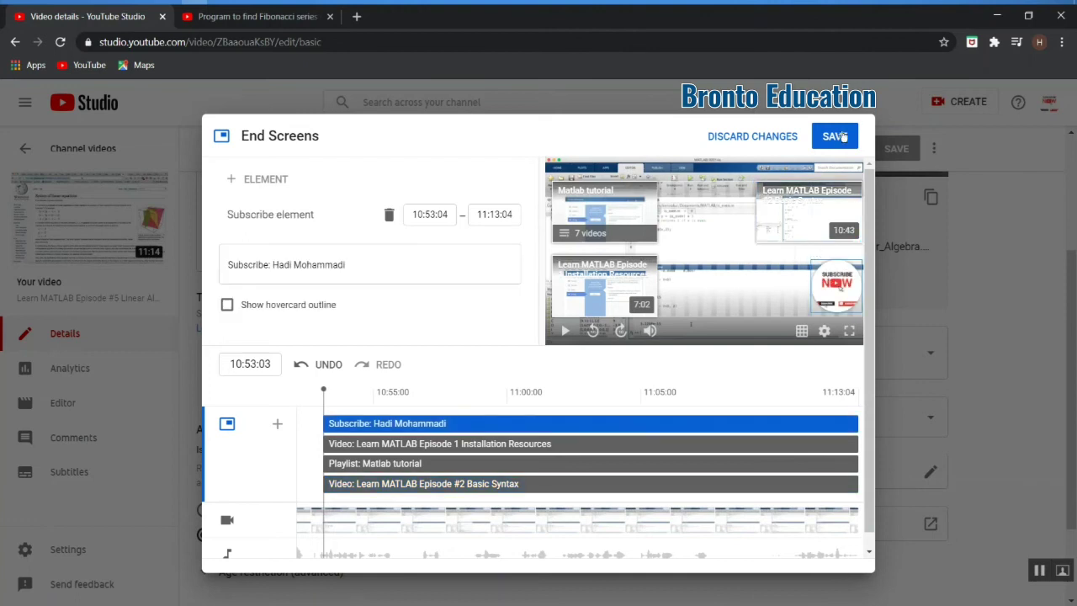
Step: Save the end screen, then open Episode #5 from your channel page and pause it
left_click(837, 137)
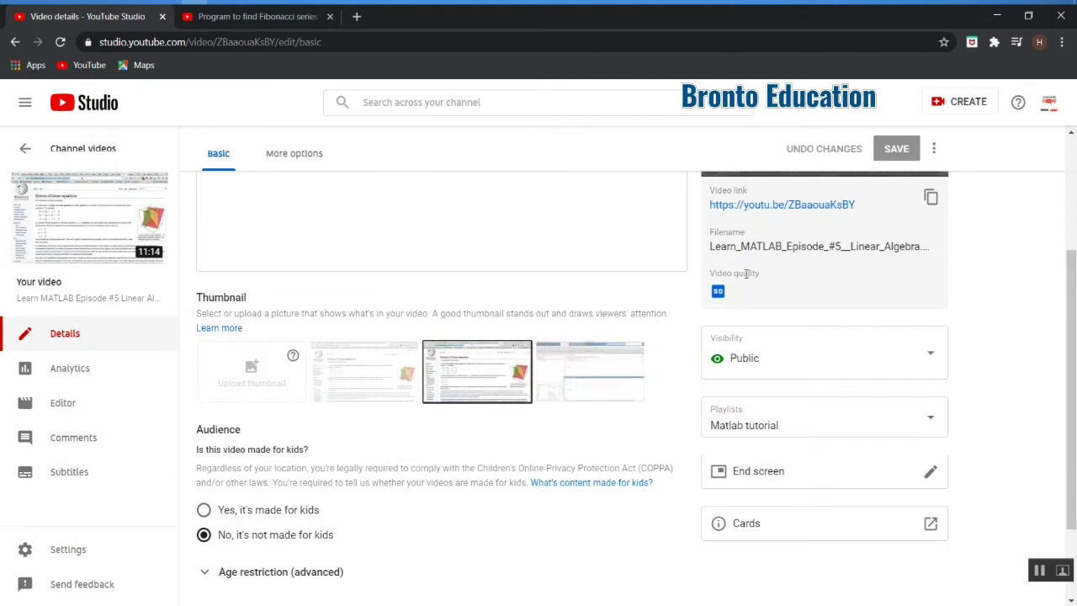
left_click(1048, 102)
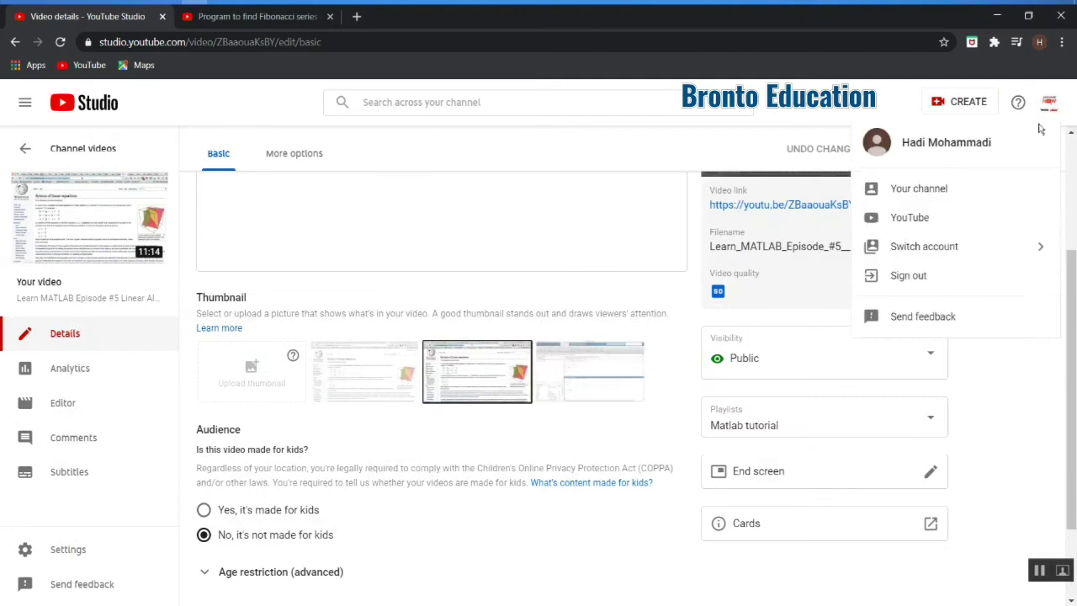
left_click(920, 189)
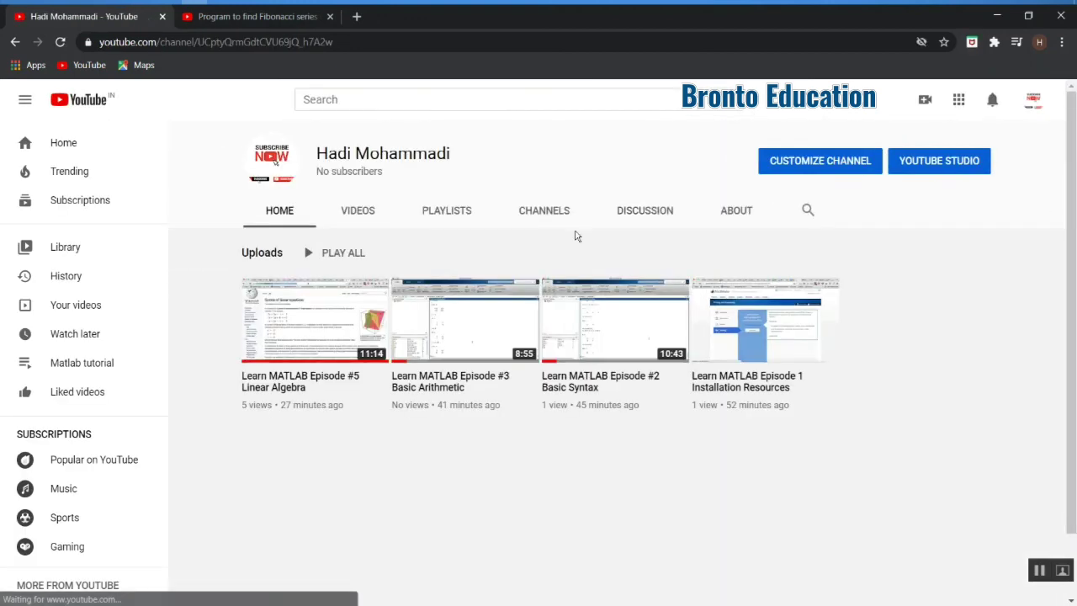
left_click(290, 338)
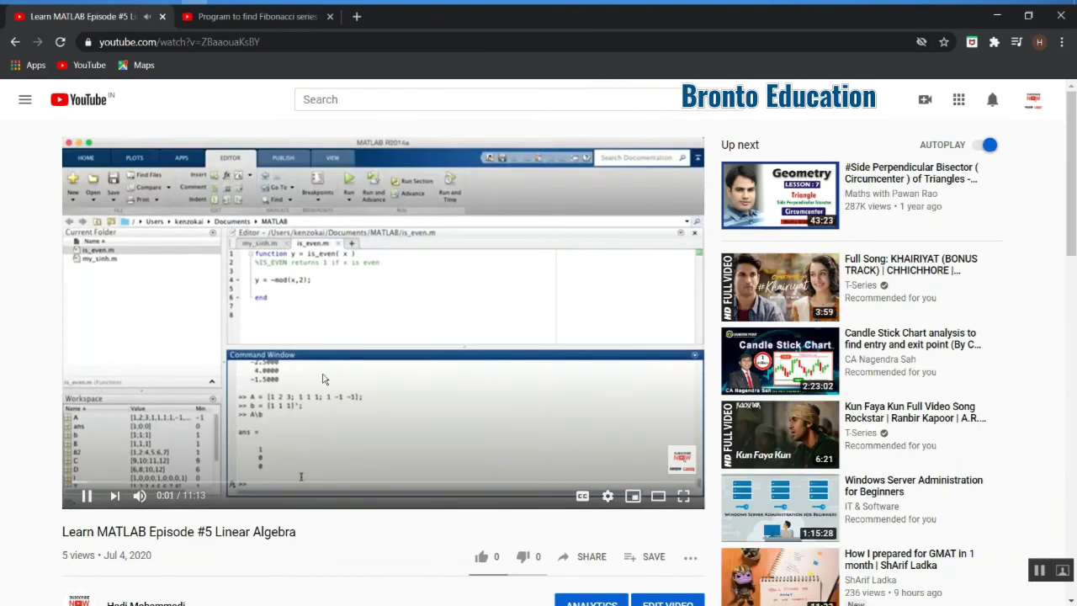
left_click(324, 379)
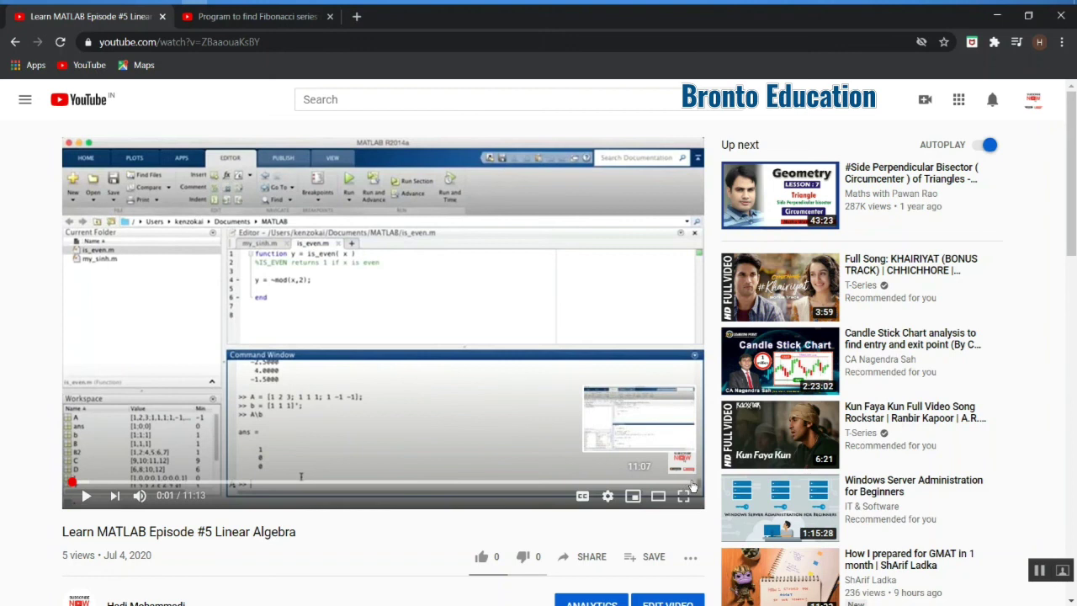
Step: Skip Episode #5 to 10:55 and open Learn MATLAB Episode #3 Basic Arithmetic from its end-screen card
left_click(665, 483)
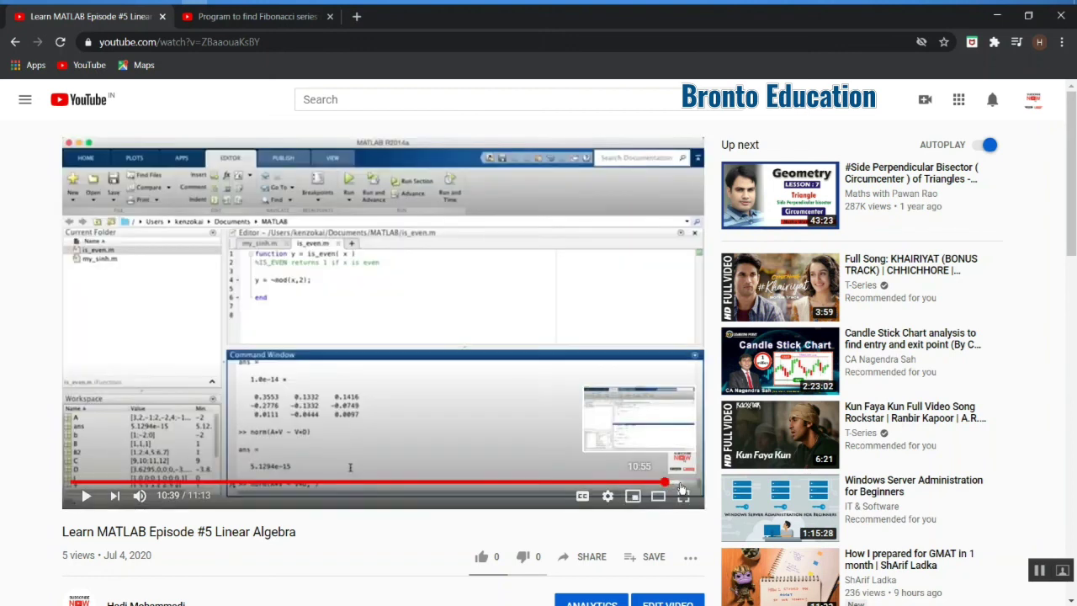
left_click(681, 486)
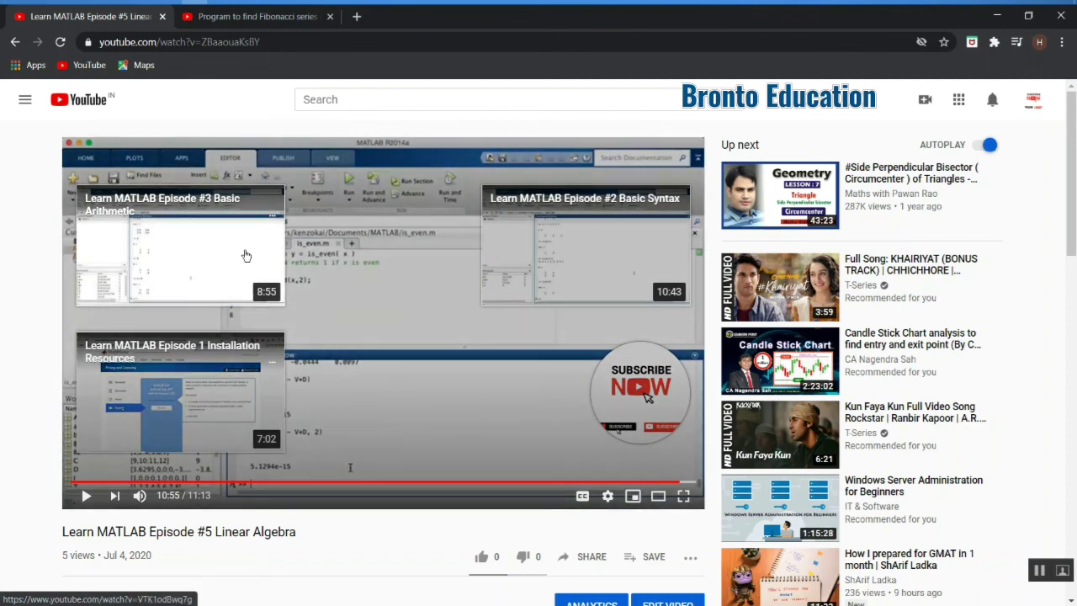
left_click(245, 255)
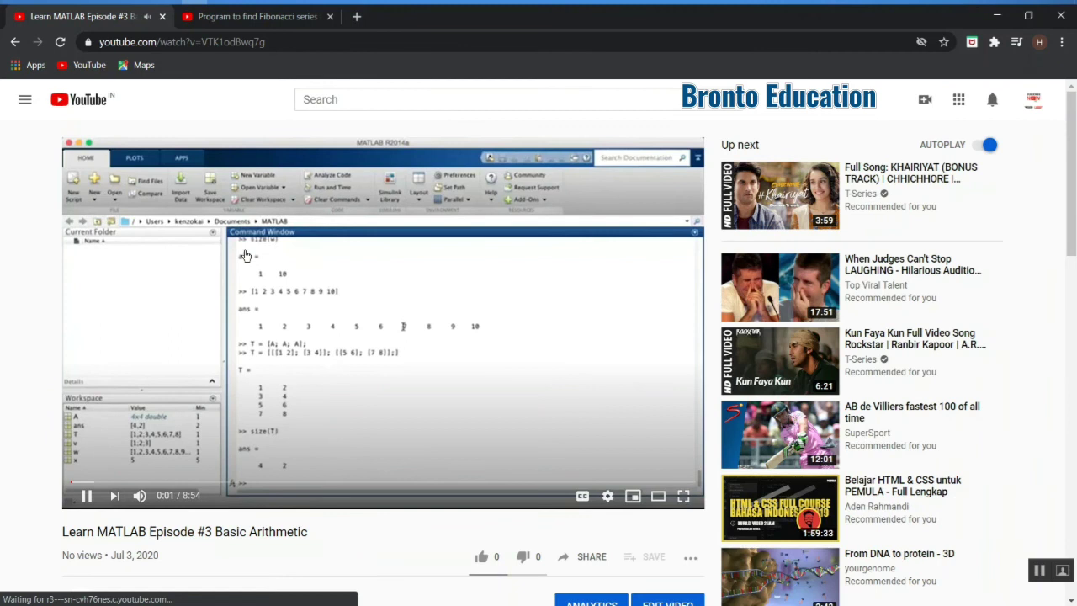
left_click(236, 362)
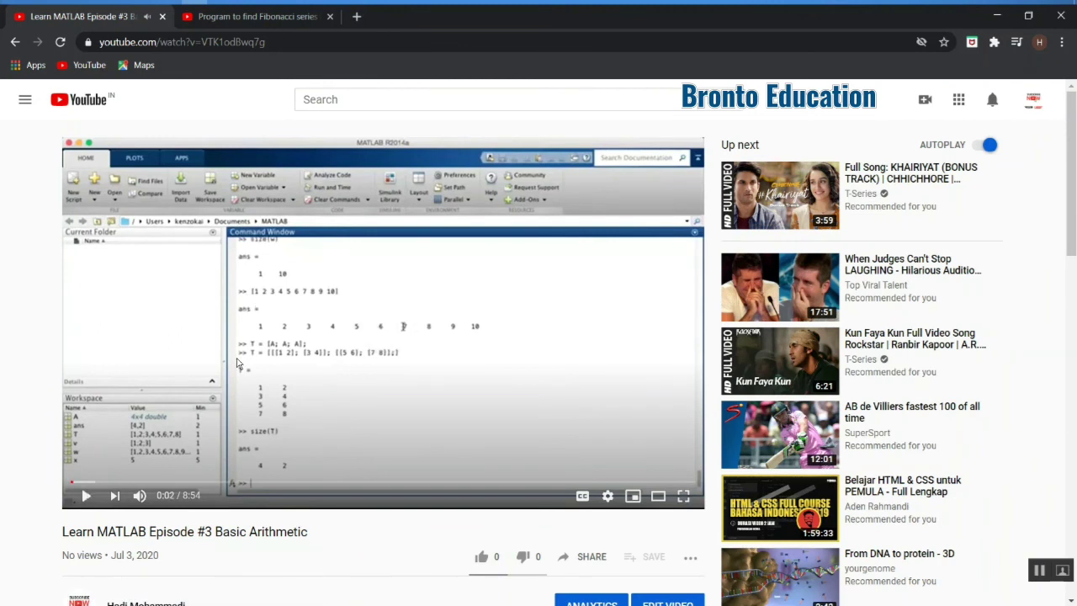